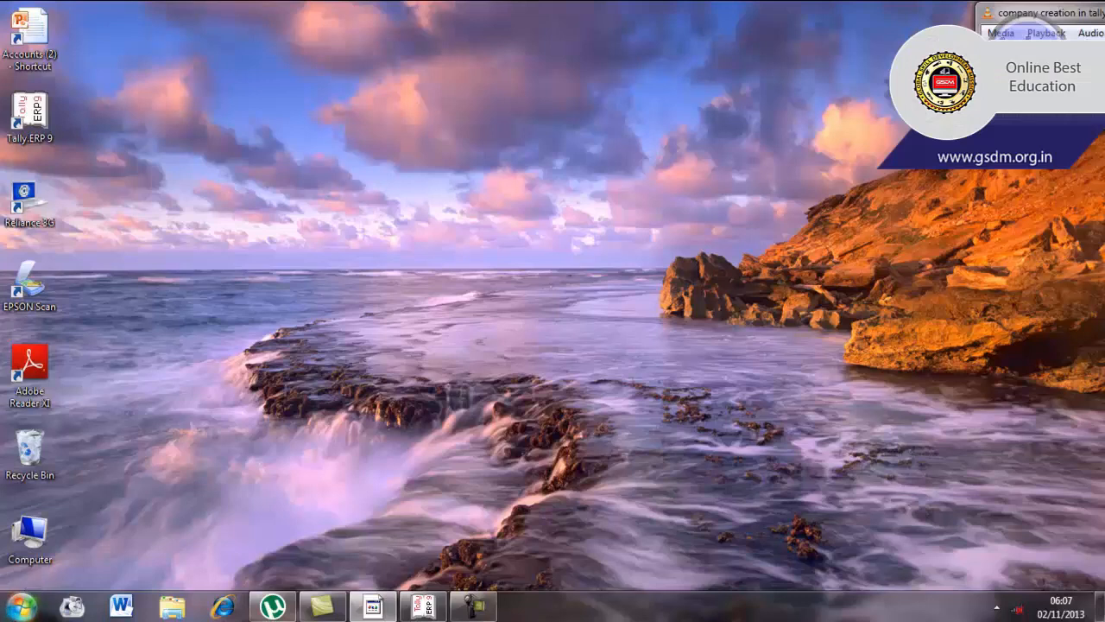
Switch from the desktop to the running Tally.ERP 9 program.
left_click(20, 607)
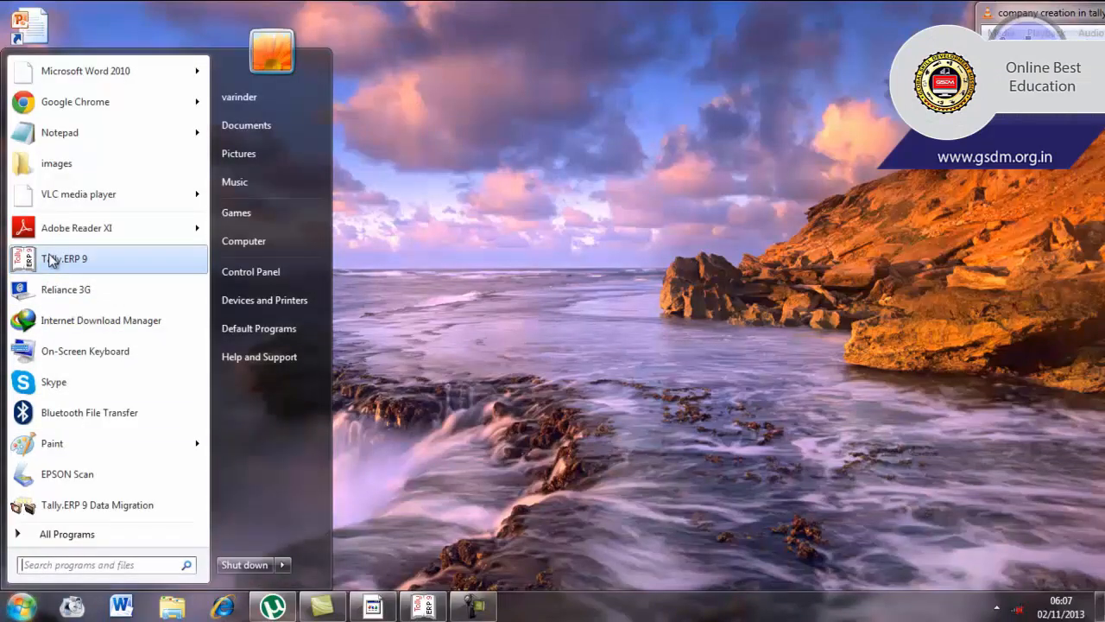
left_click(422, 607)
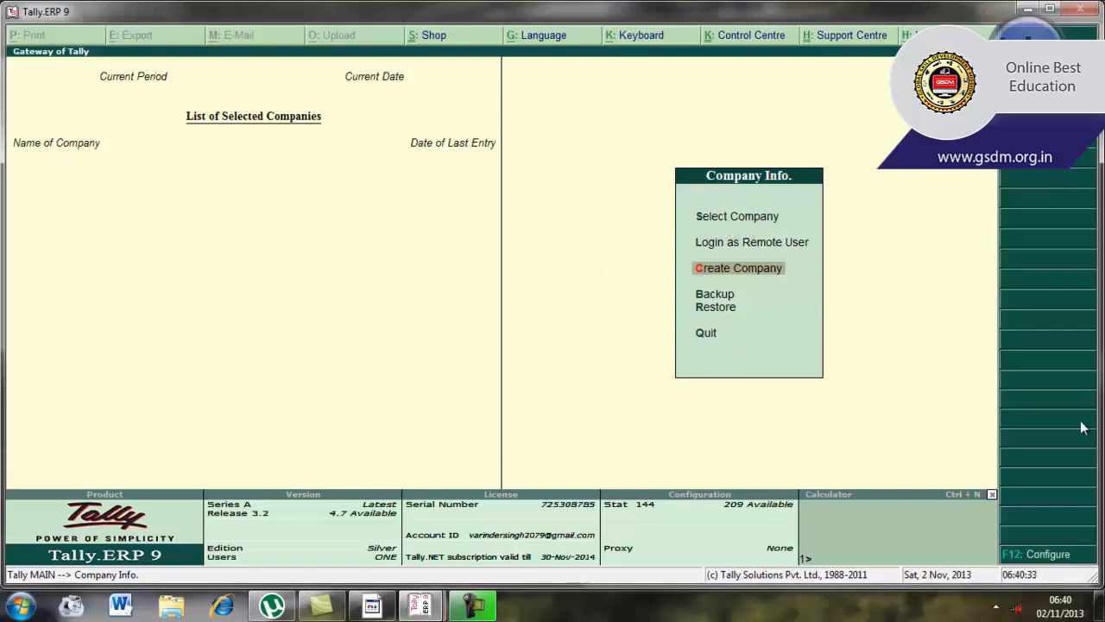
Examine the Company Info. choices: Select Company, Login as Remote User, Create Company, Backup, Restore and Quit.
key("Up")
key("Up")
key("Down")
key("Down")
key("Down")
key("Down")
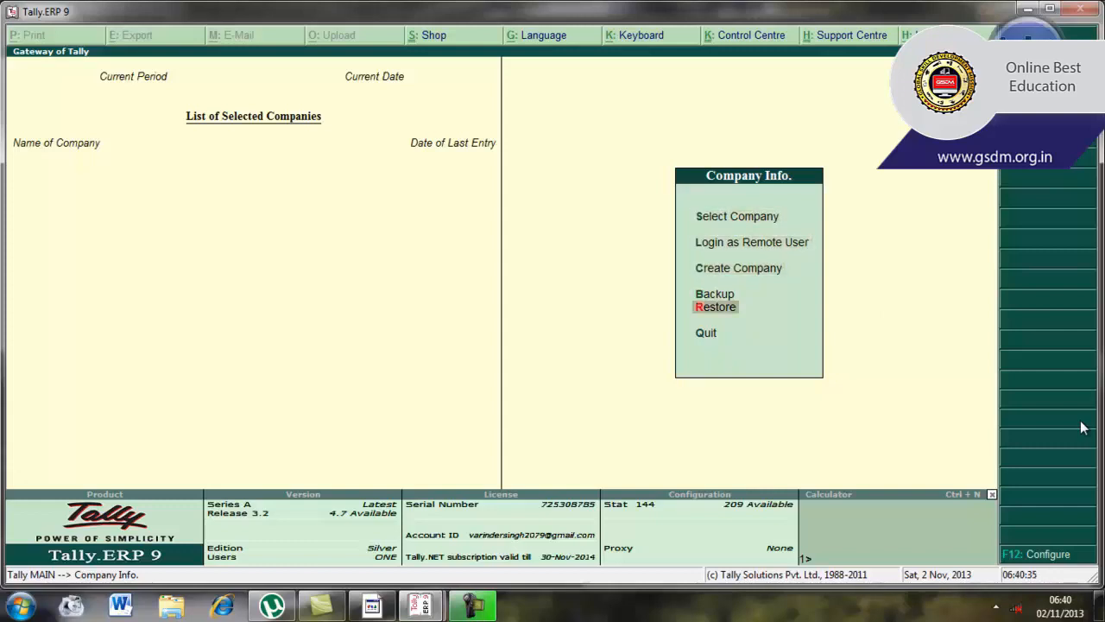
key("Down")
key("Up")
key("Up")
key("Up")
key("Up")
key("Up")
key("Down")
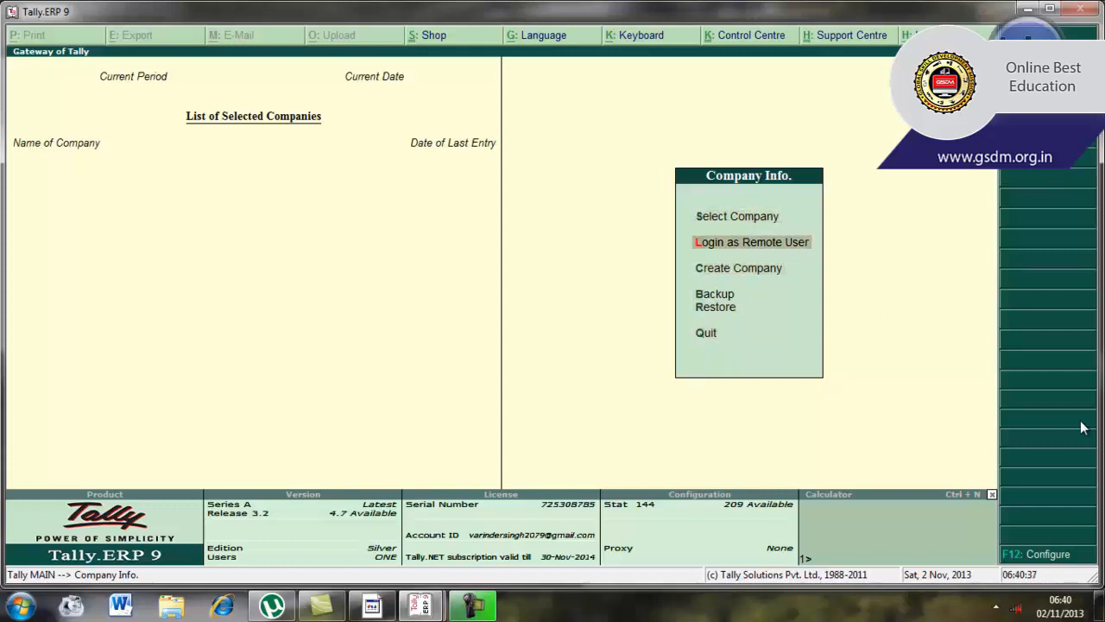
key("Down")
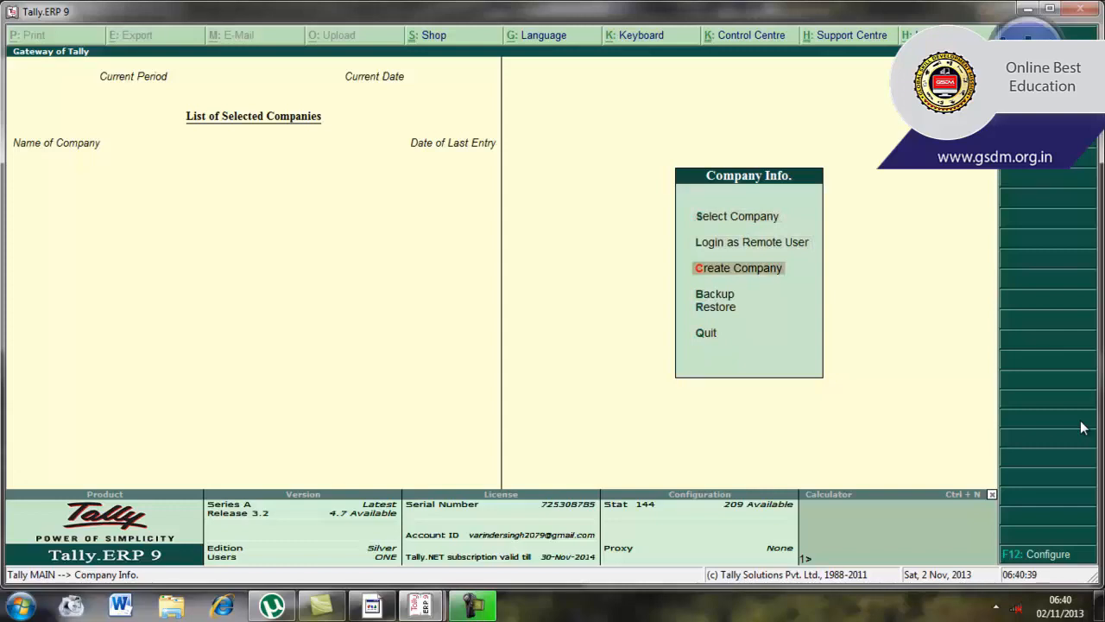
key("Up")
key("Up")
key("Down")
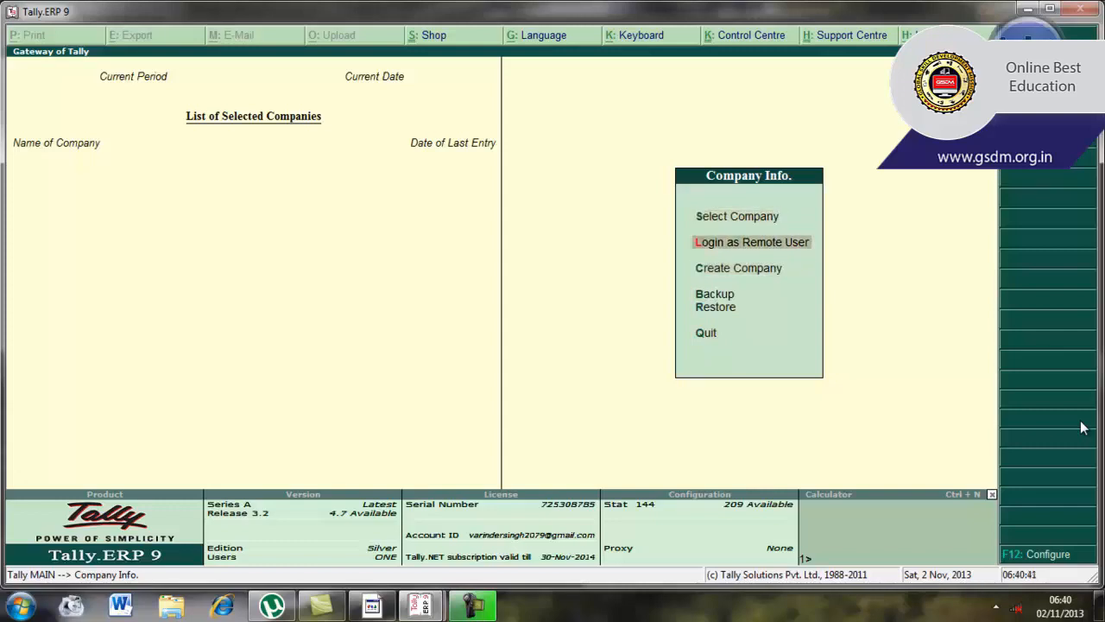
key("Down")
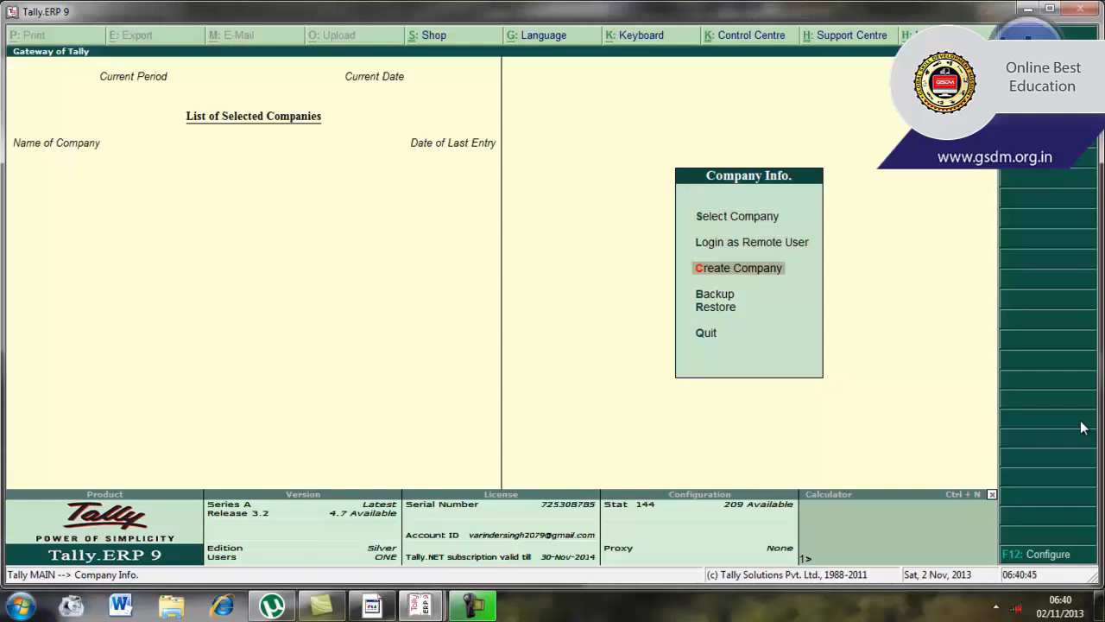
key("Down")
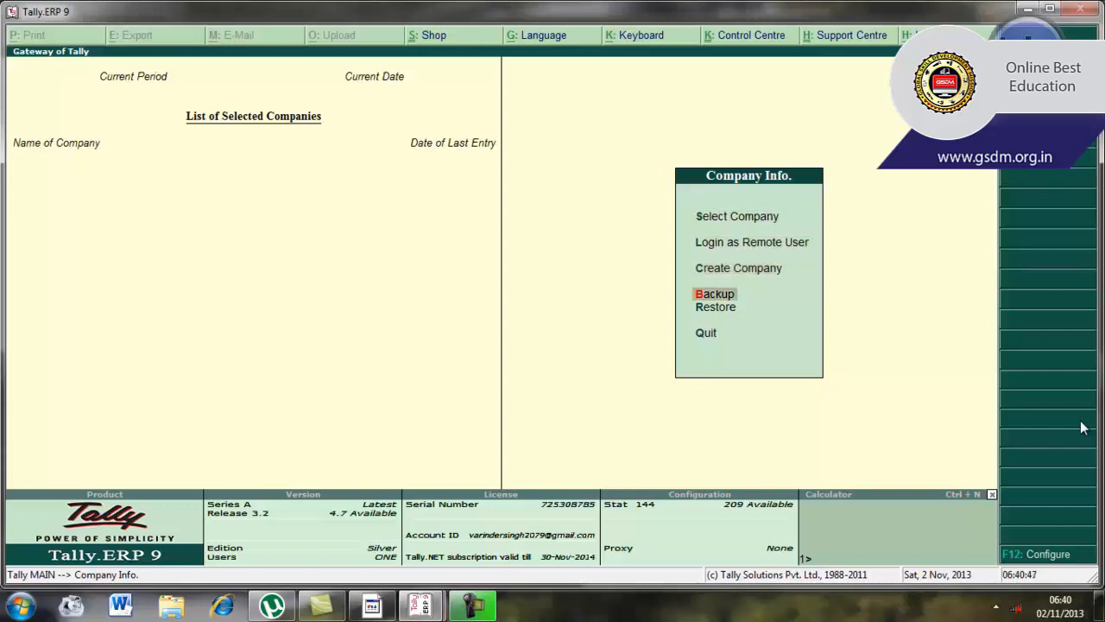
key("Down")
key("Up")
key("Down")
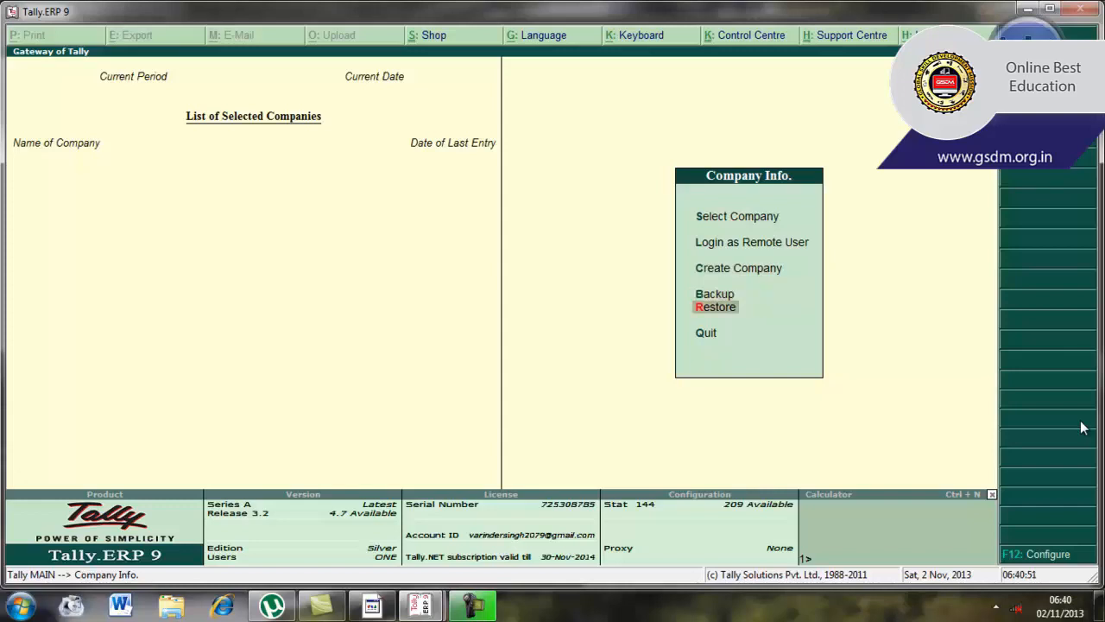
key("Down")
key("Up")
key("Up")
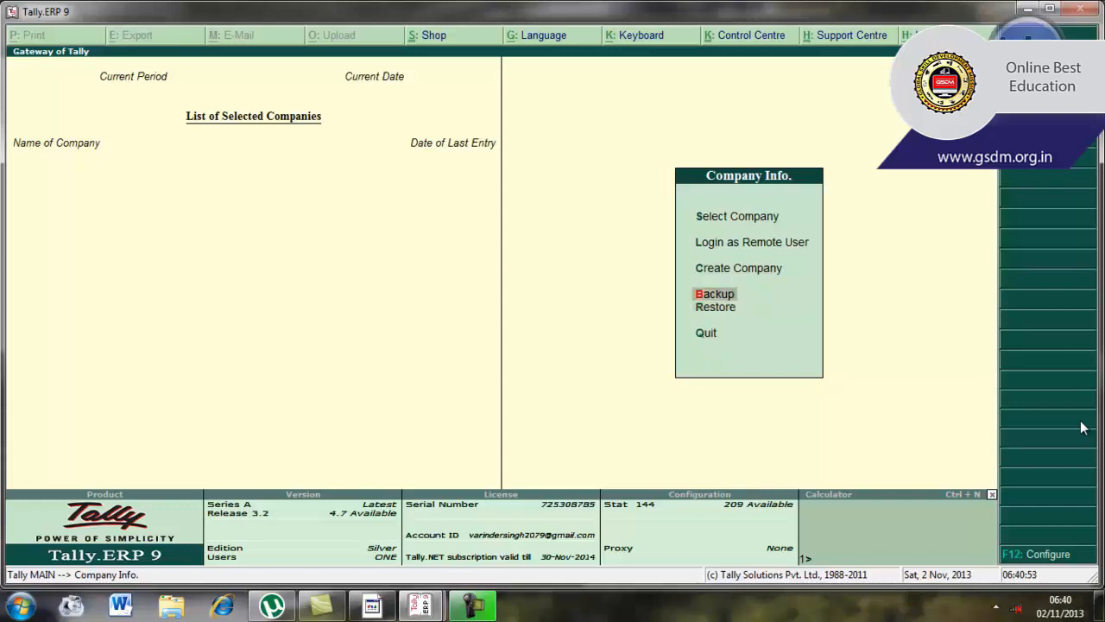
key("Up")
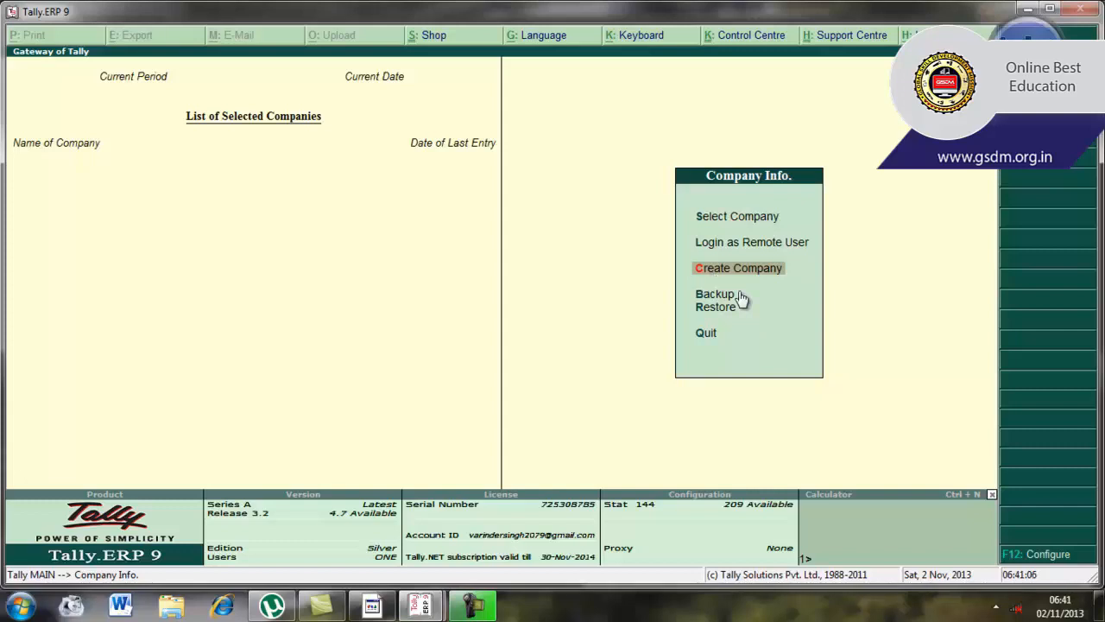
Switch to the Tally window with the Company Creation form and accept its directory, the name and mailing name HeadFirstTraders, and the address.
key("alt+Tab")
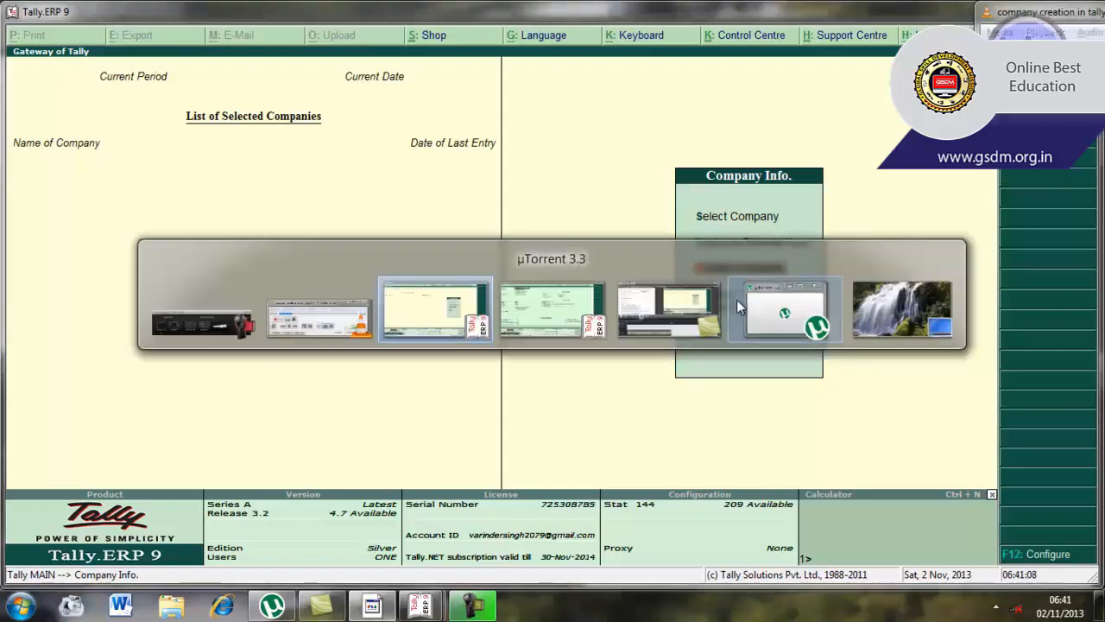
key("alt+Tab")
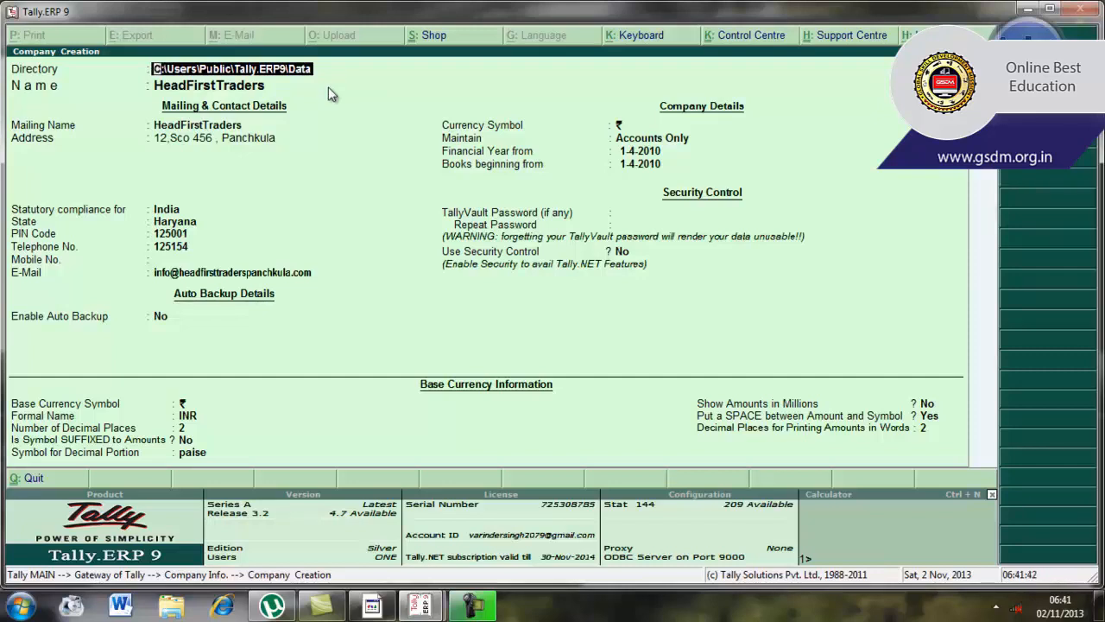
key("Return")
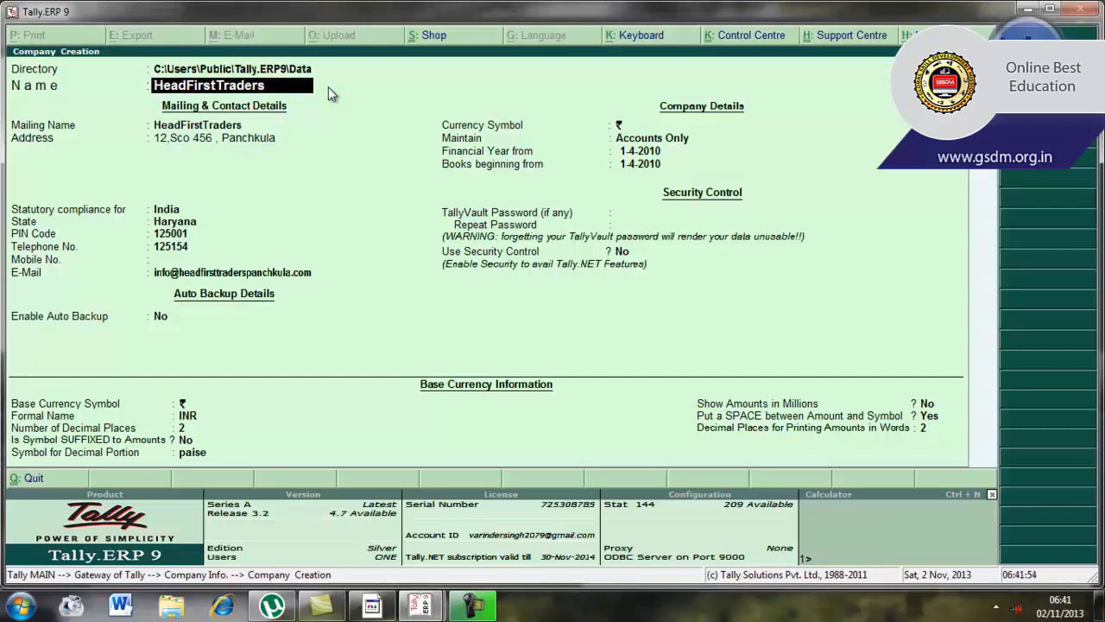
key("Return")
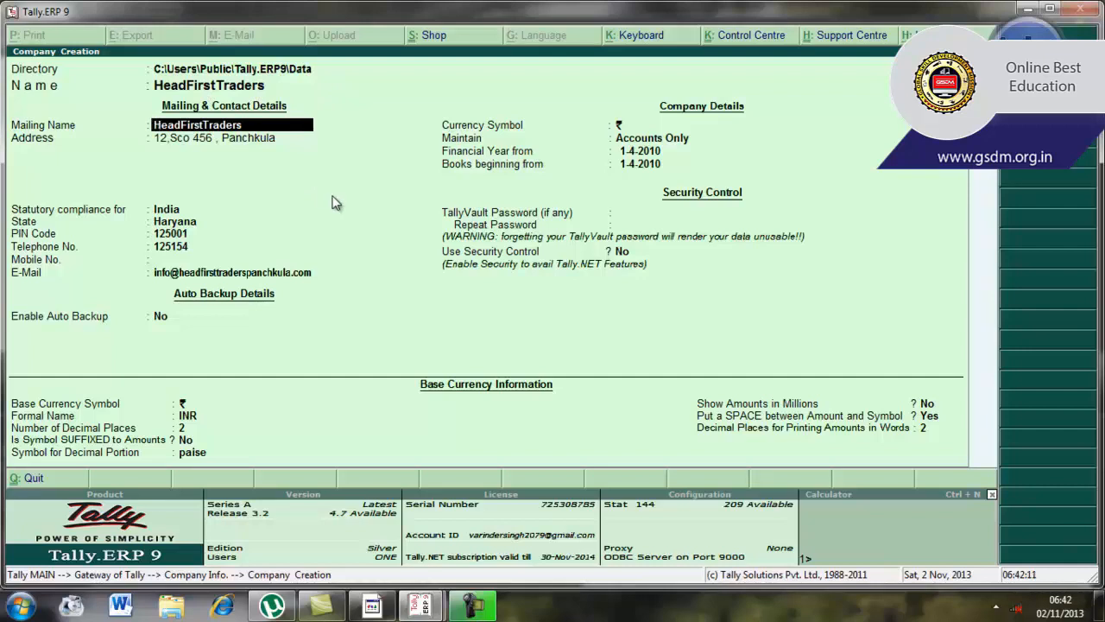
key("Return")
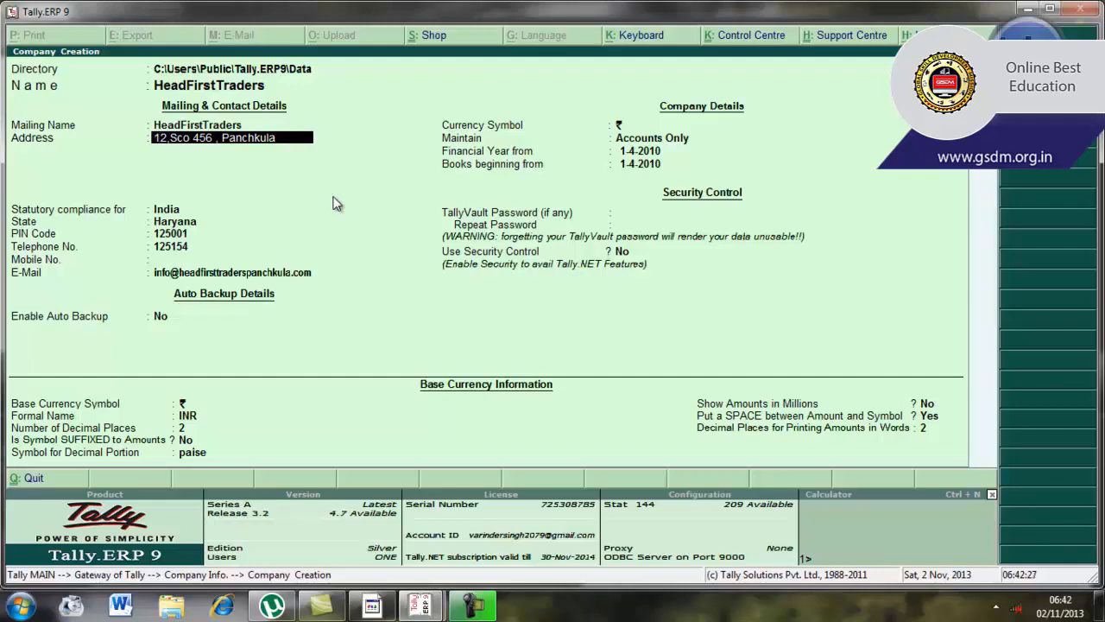
key("Return")
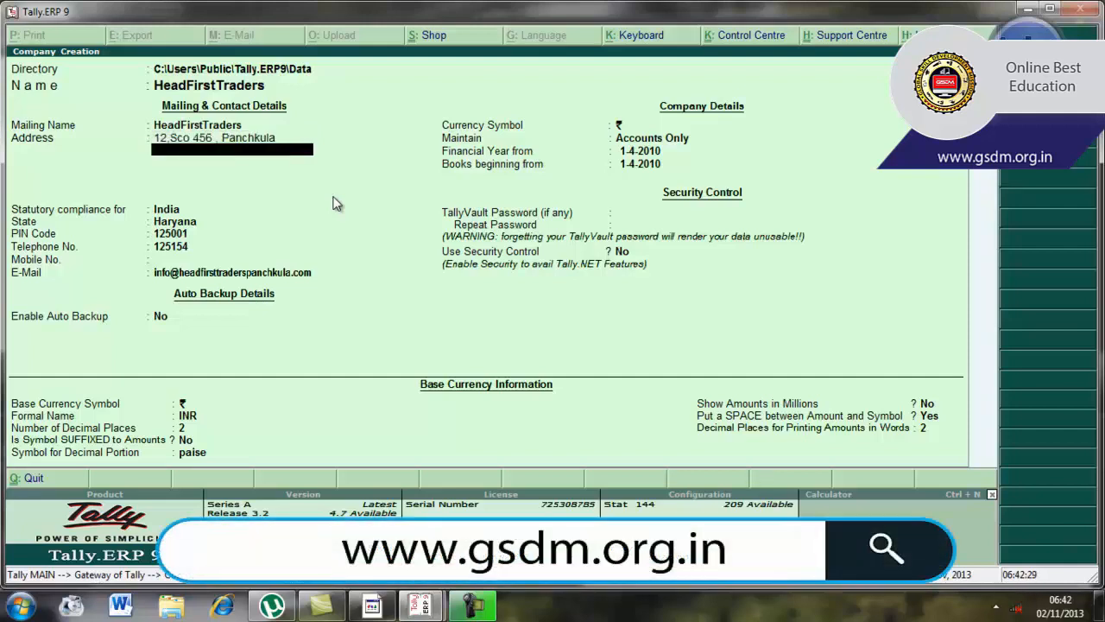
key("Return")
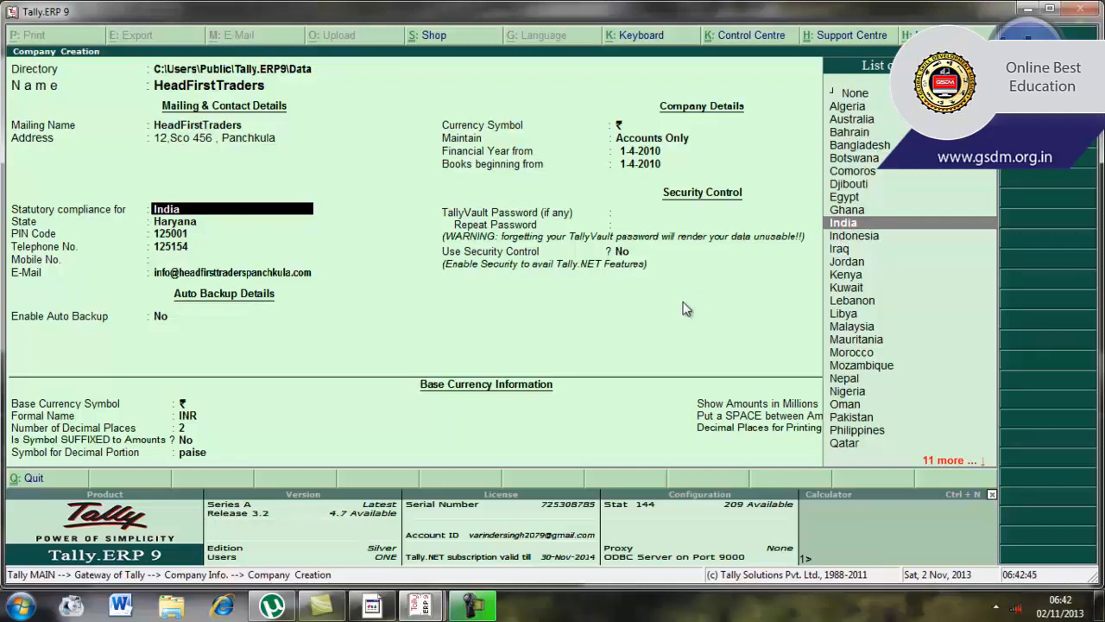
Accept India, Haryana and the postal code, phone and e-mail entries, leaving the mobile number blank and auto backup at No.
key("Return")
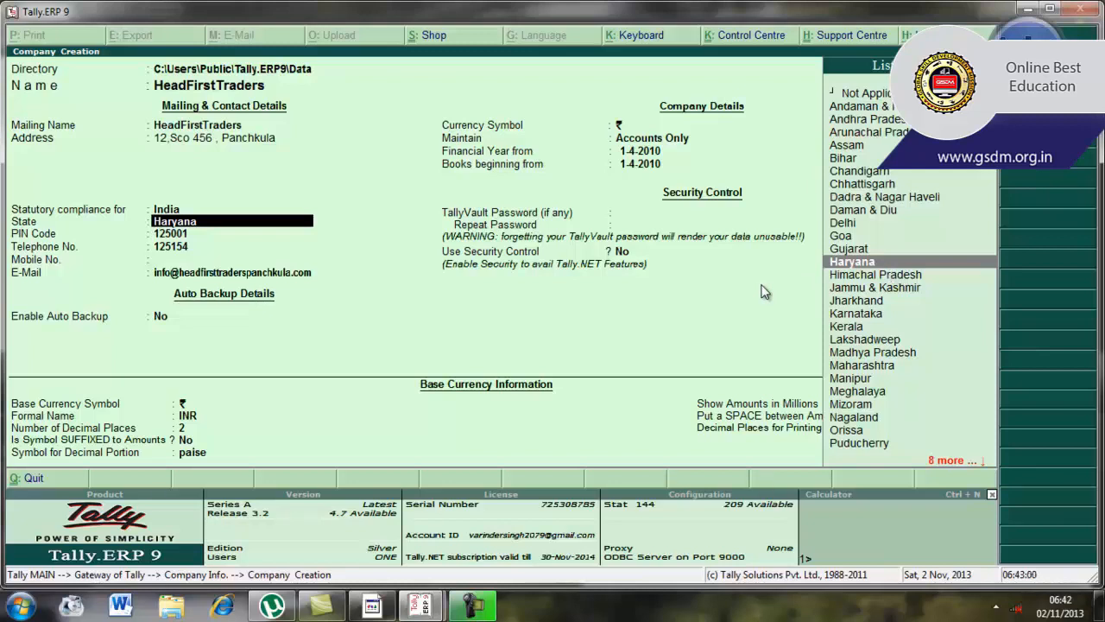
key("Return")
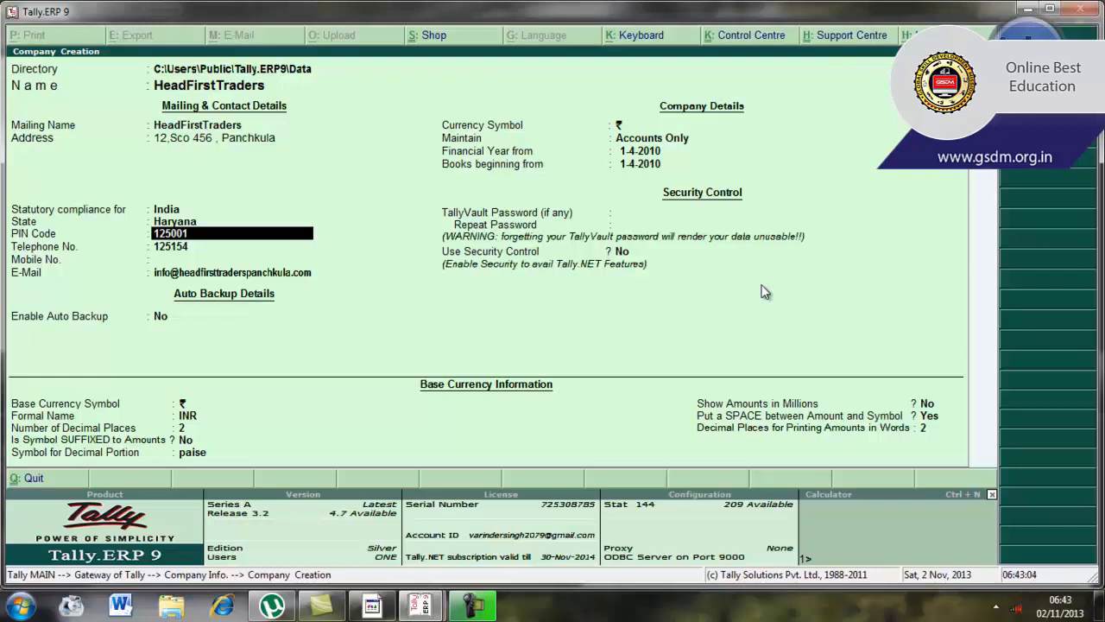
key("Return")
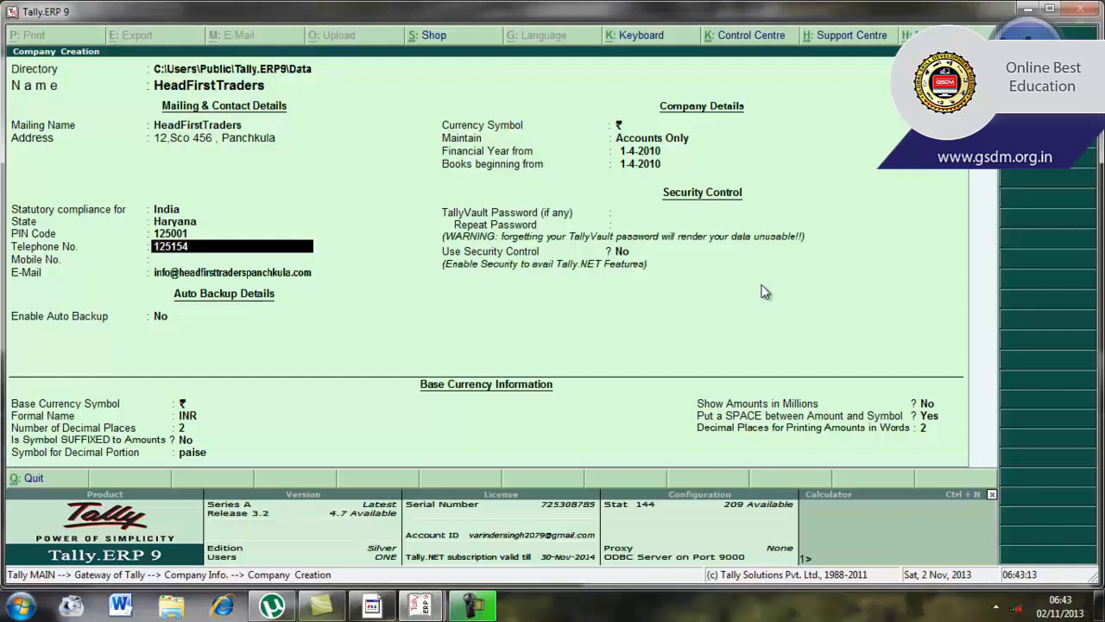
key("Return")
key("Return")
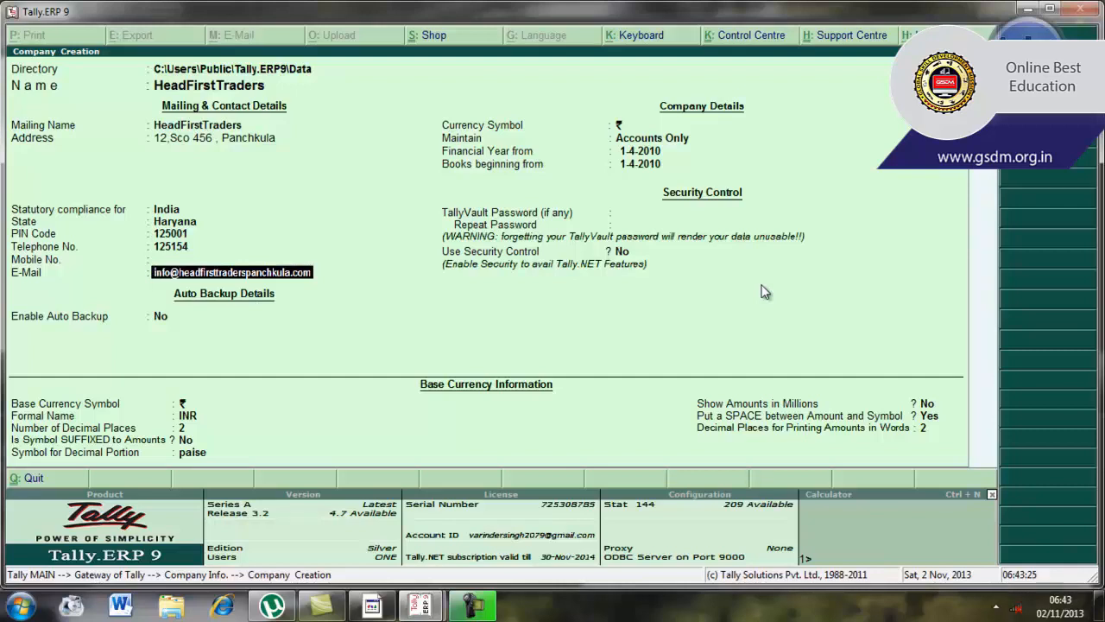
key("Return")
key("Return")
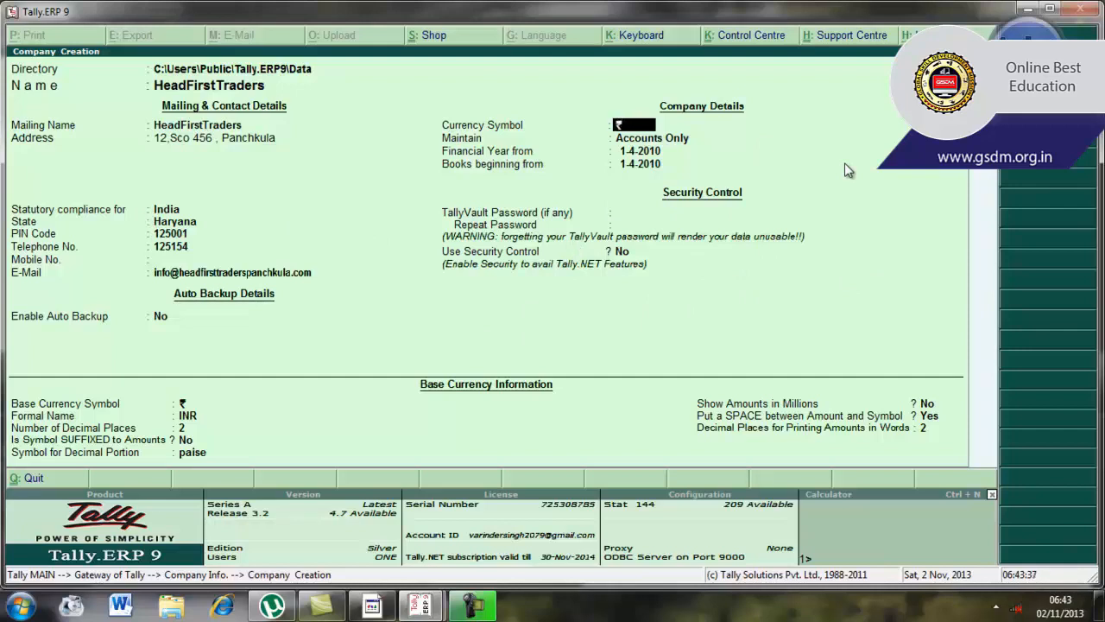
Accept the ₹ currency symbol, Accounts Only, and 1-4-2010 as both the financial year start and the books beginning date.
key("Return")
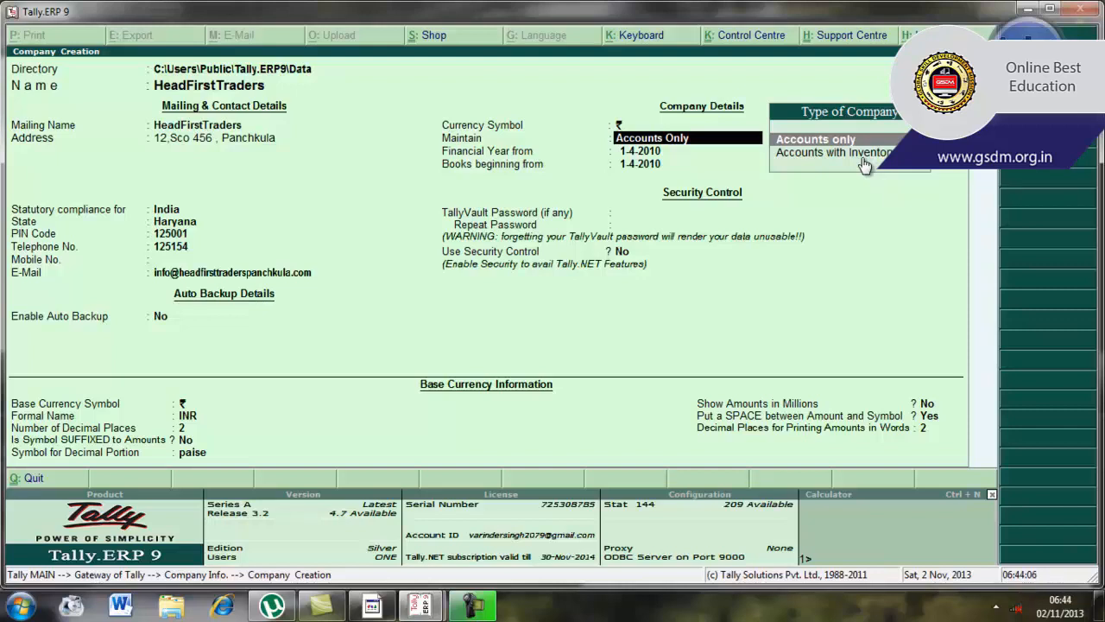
key("Return")
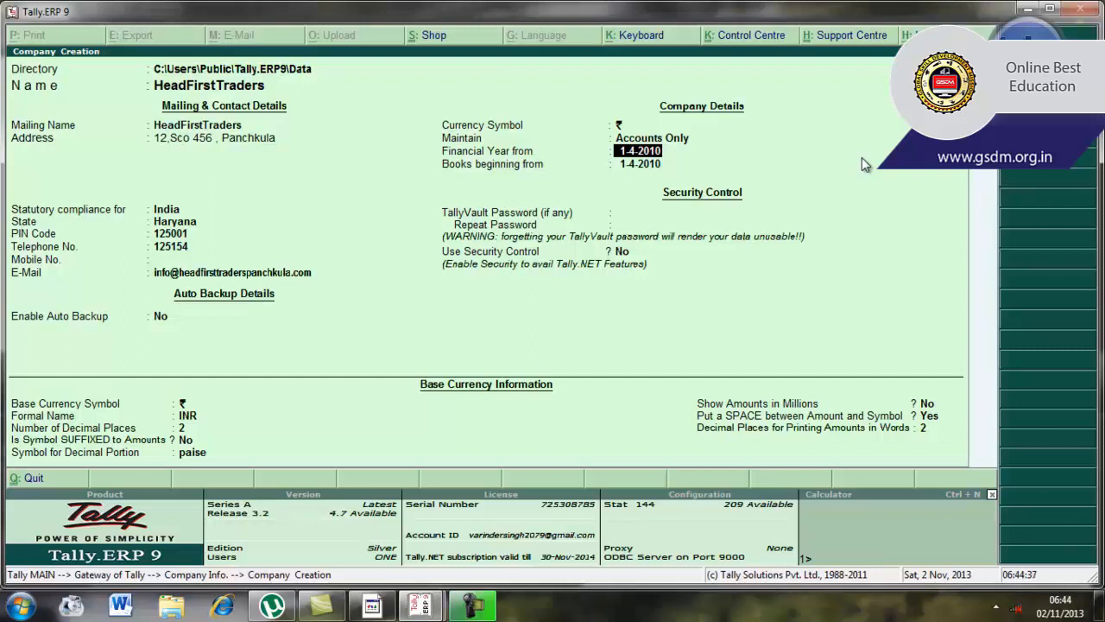
key("Return")
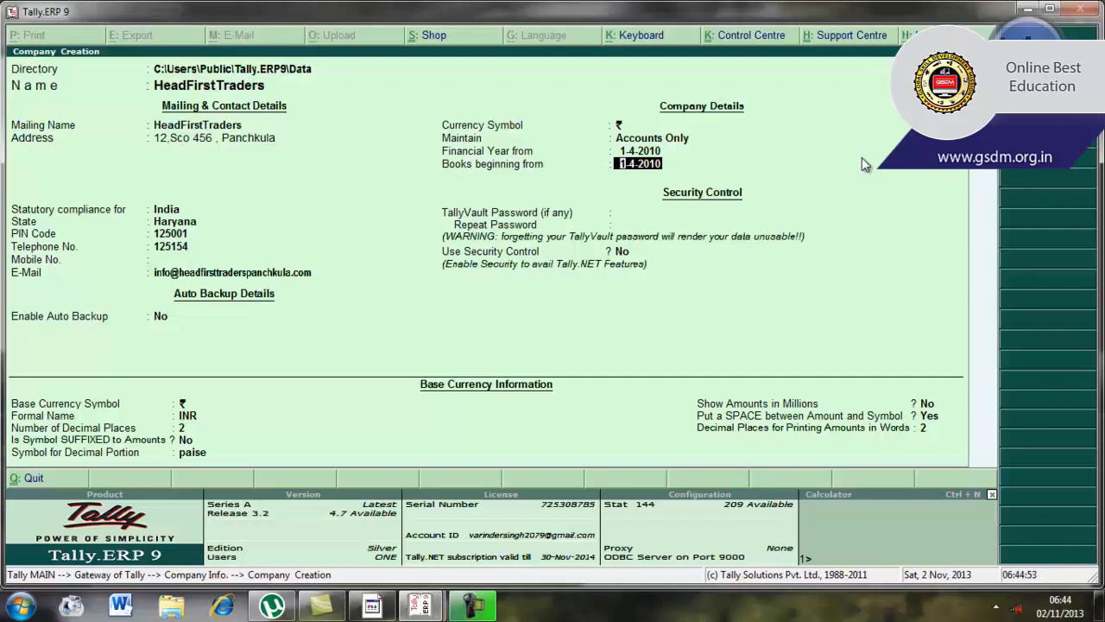
key("Return")
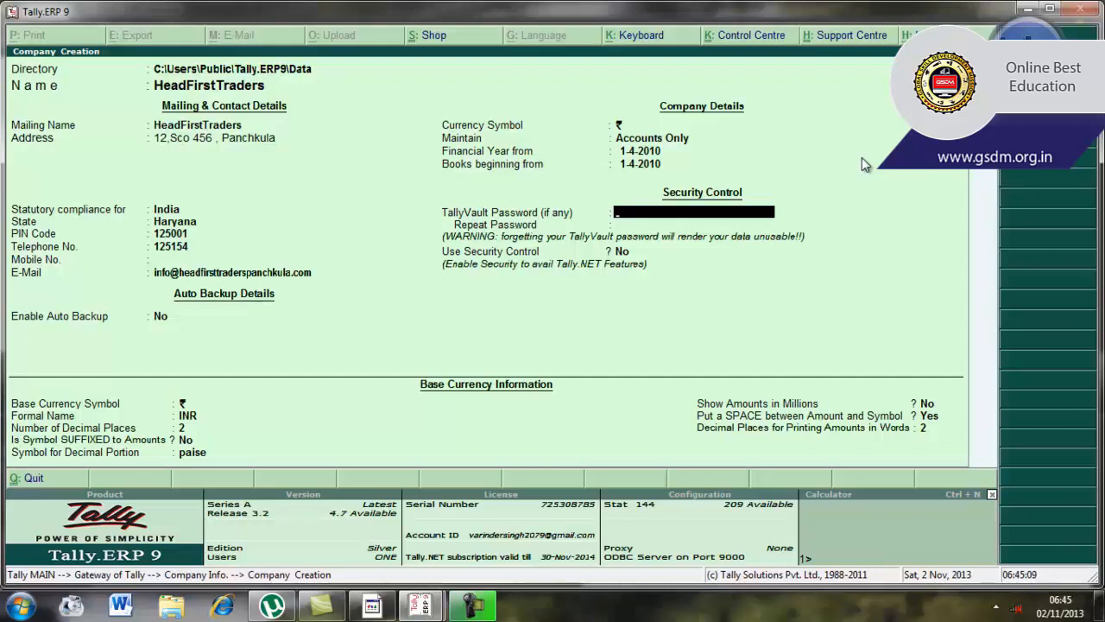
Leave the TallyVault password blank and keep Use Security Control at No.
key("Return")
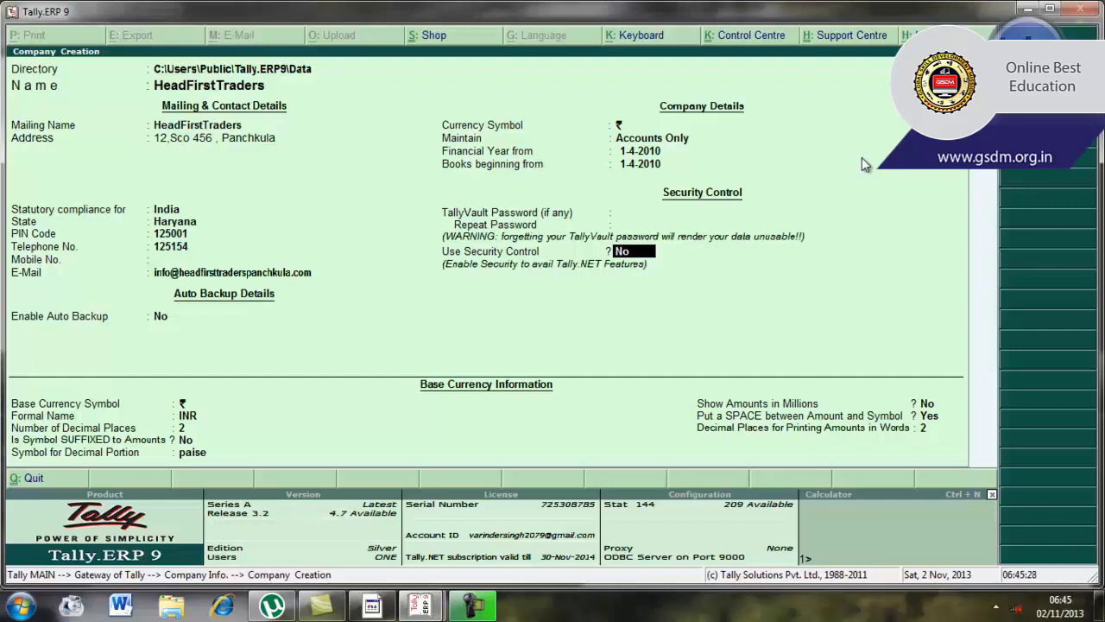
key("Return")
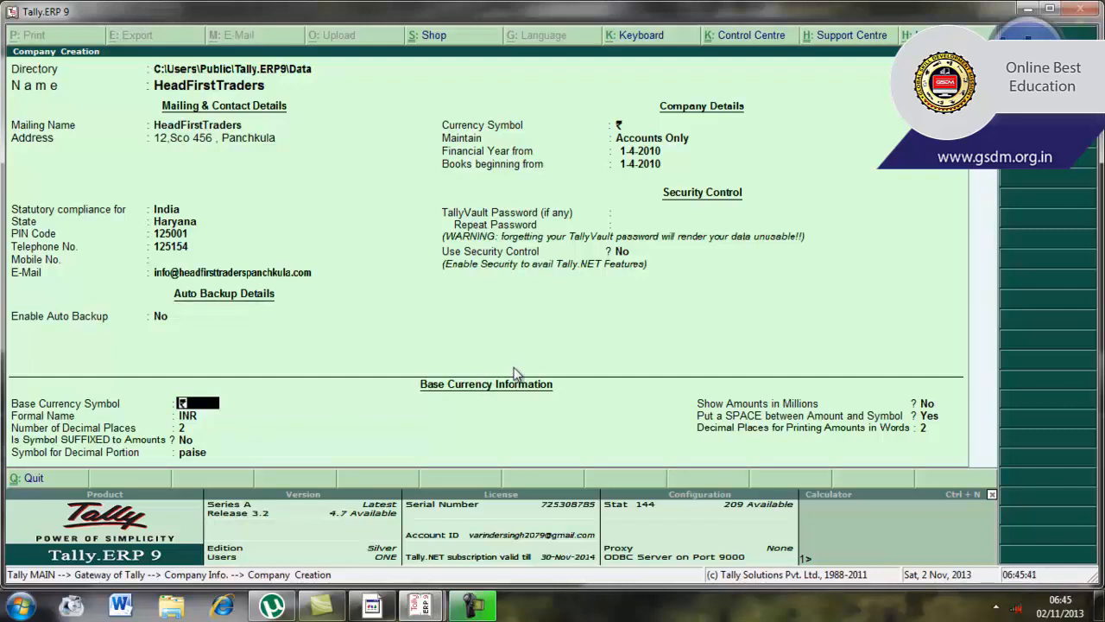
Accept the base currency ₹ with formal name INR, 2 decimal places, symbol not suffixed to amounts, and paise for the decimal portion.
key("Return")
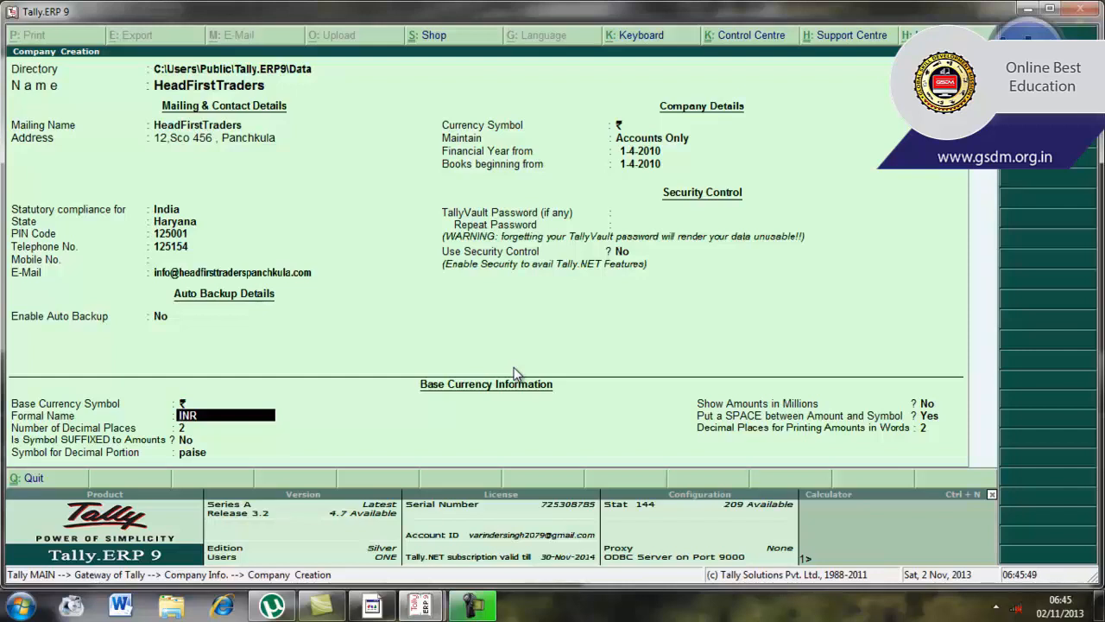
key("Return")
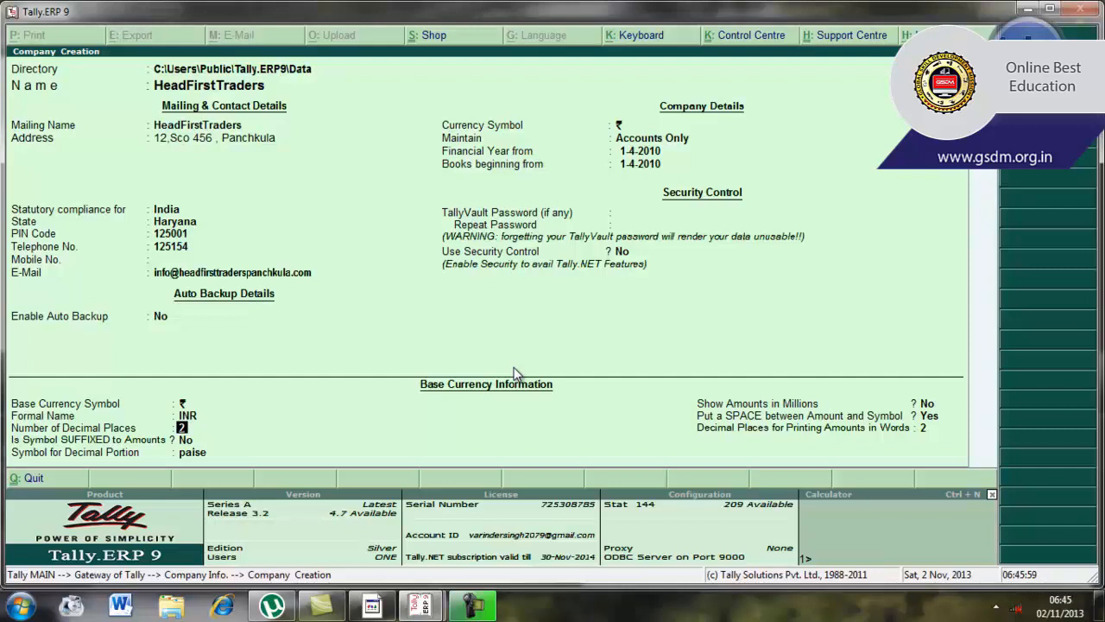
key("Return")
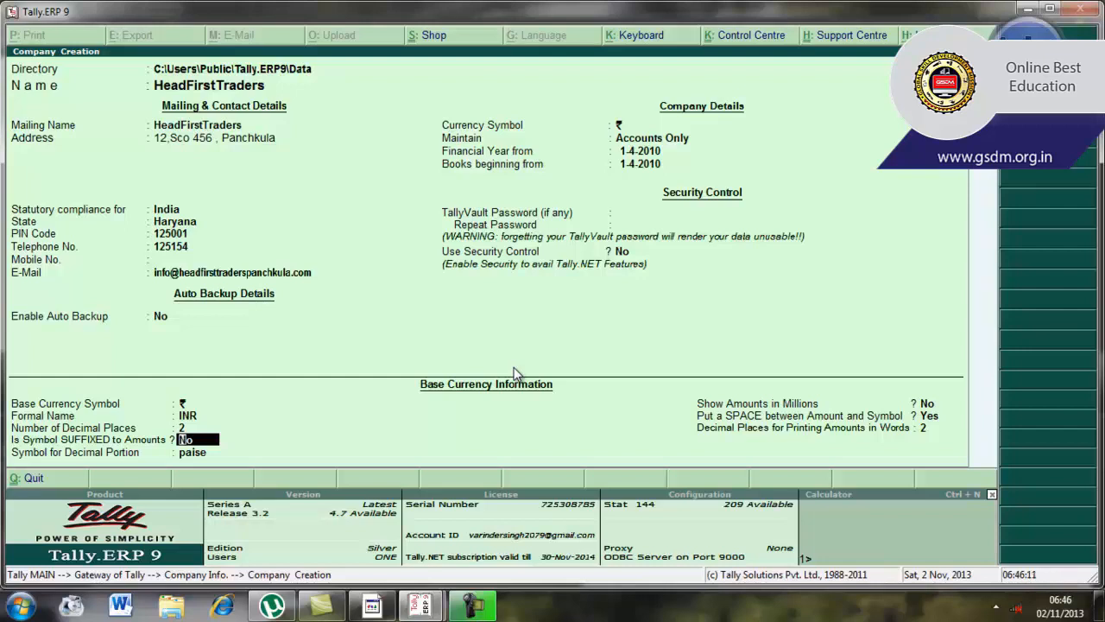
key("Return")
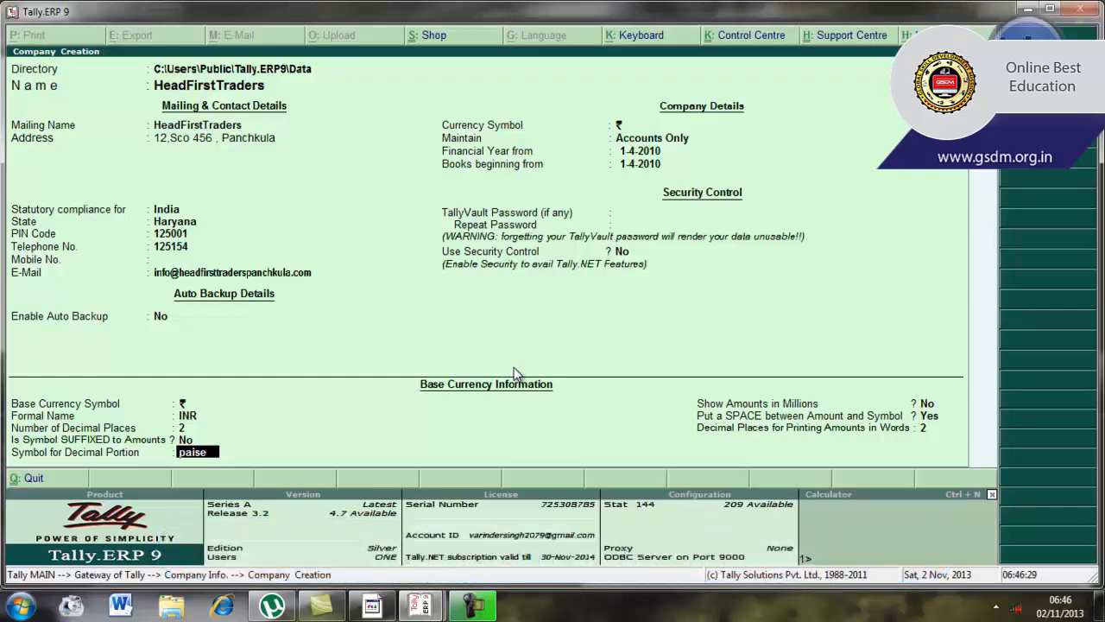
key("Return")
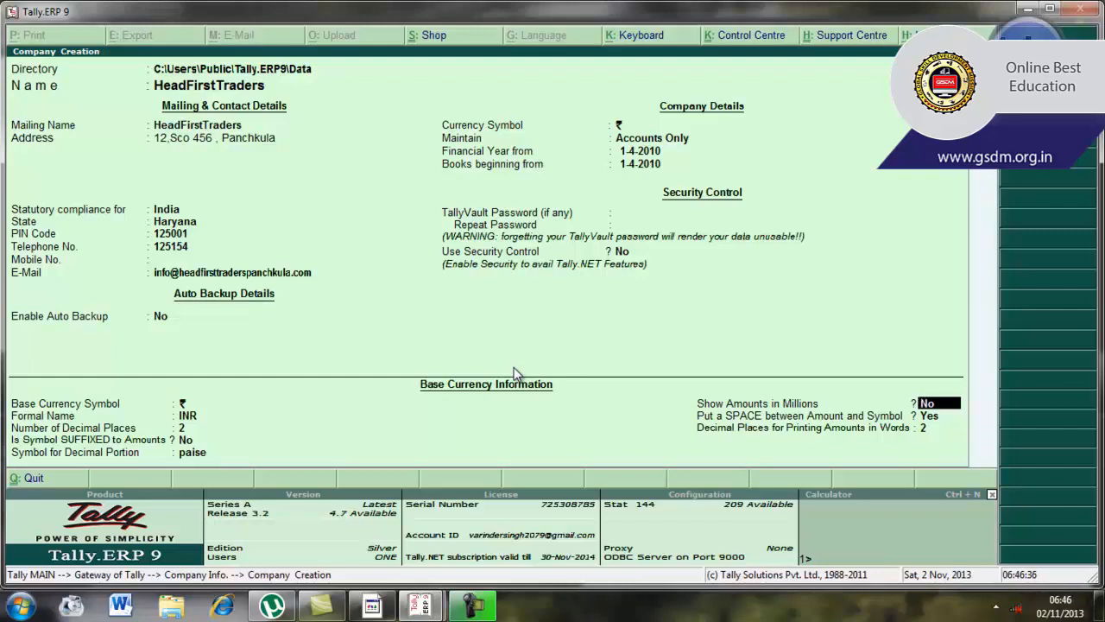
Keep amounts in millions at No, the space between amount and symbol at Yes, and 2 decimal places for amounts in words.
key("Return")
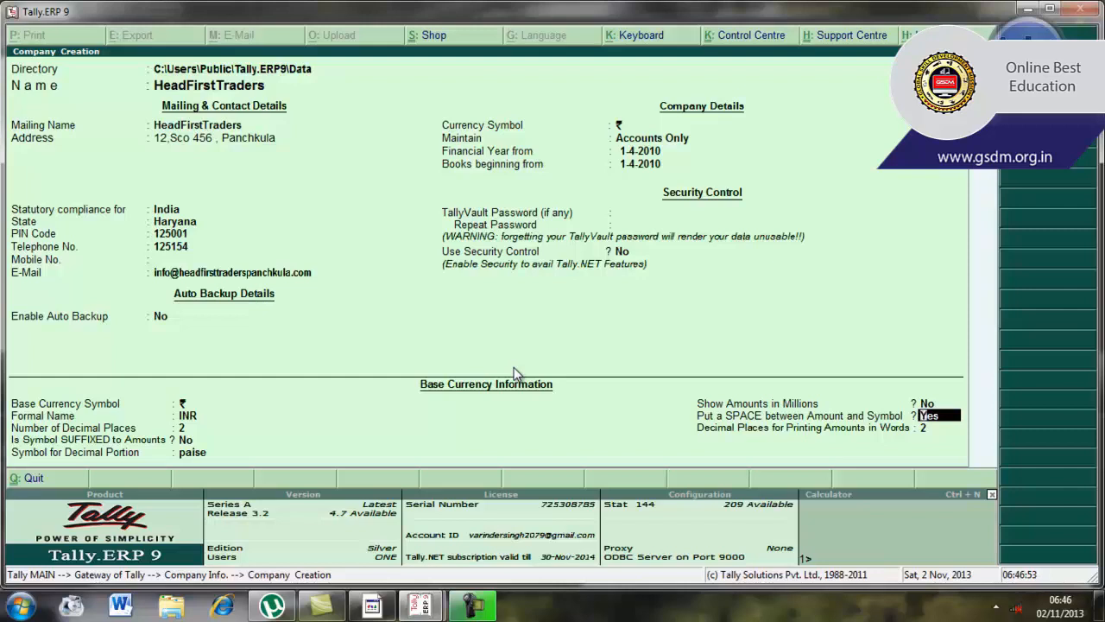
key("Return")
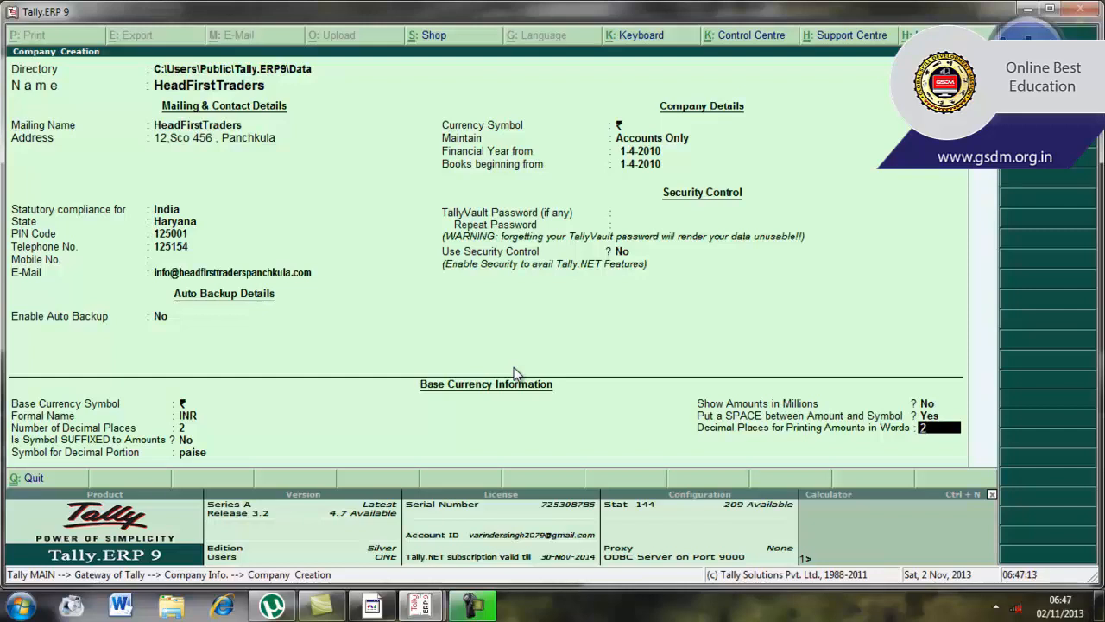
key("Return")
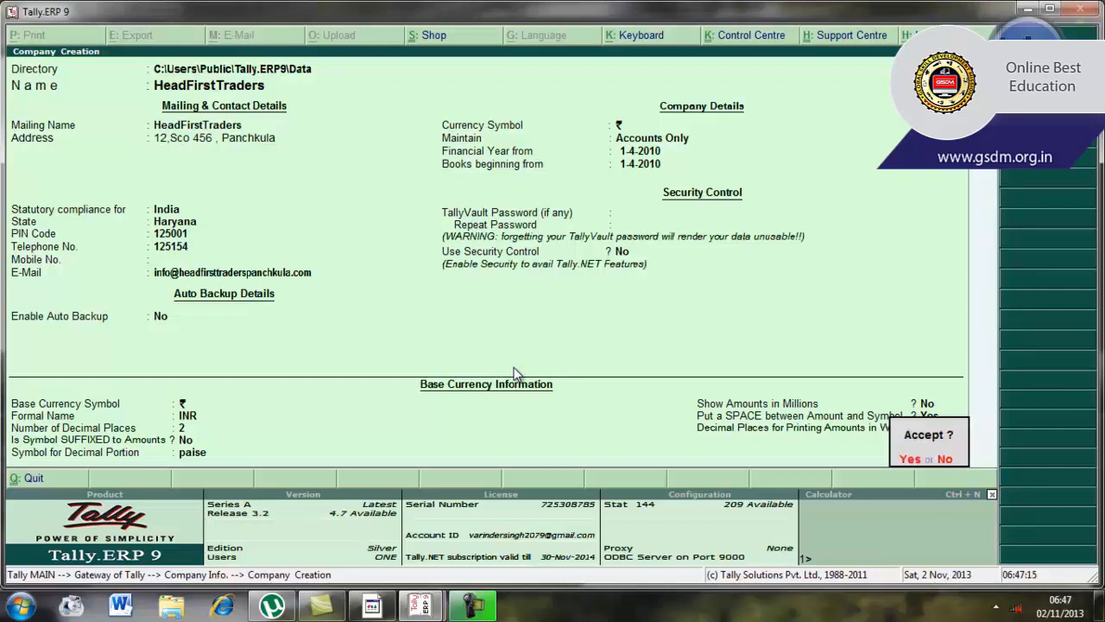
Decline saving the company form and return to its mailing name, keeping the directory and company name.
left_click(945, 460)
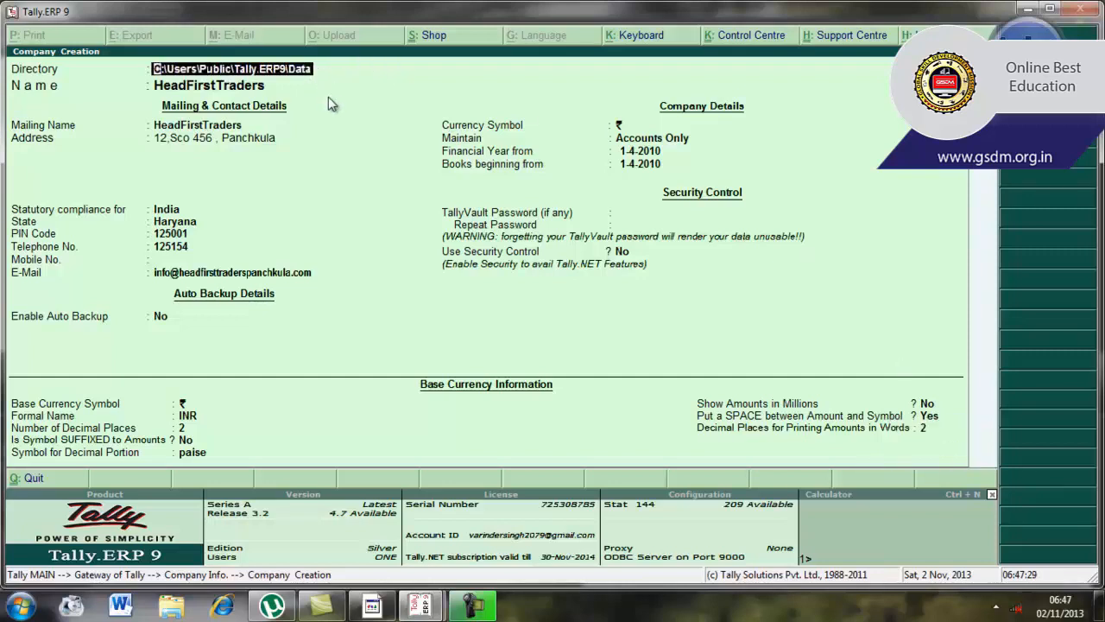
key("Return")
key("Return")
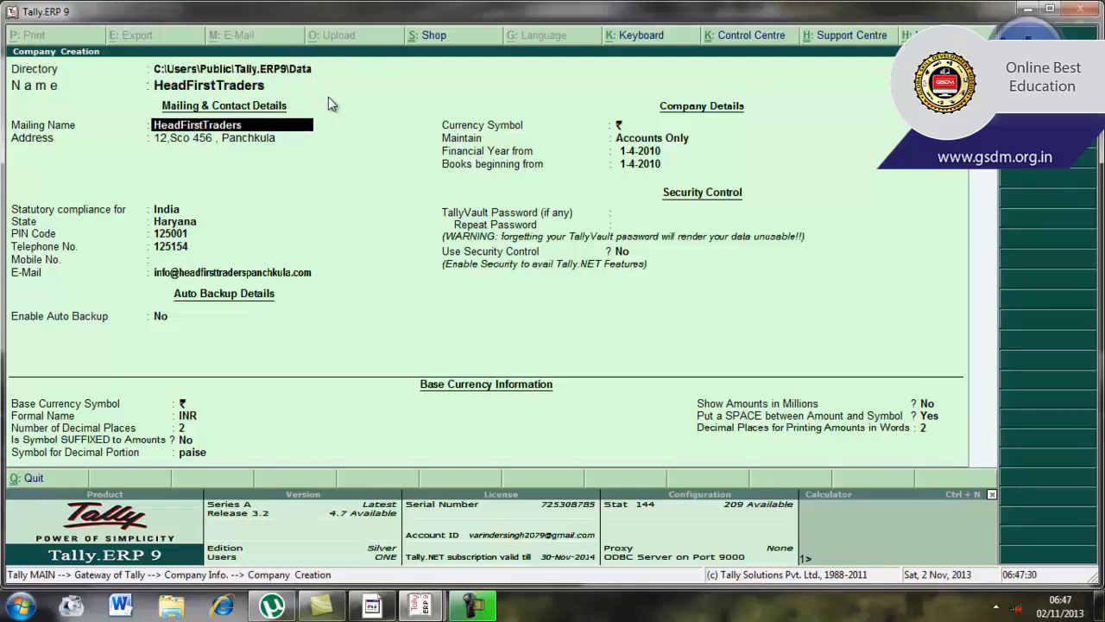